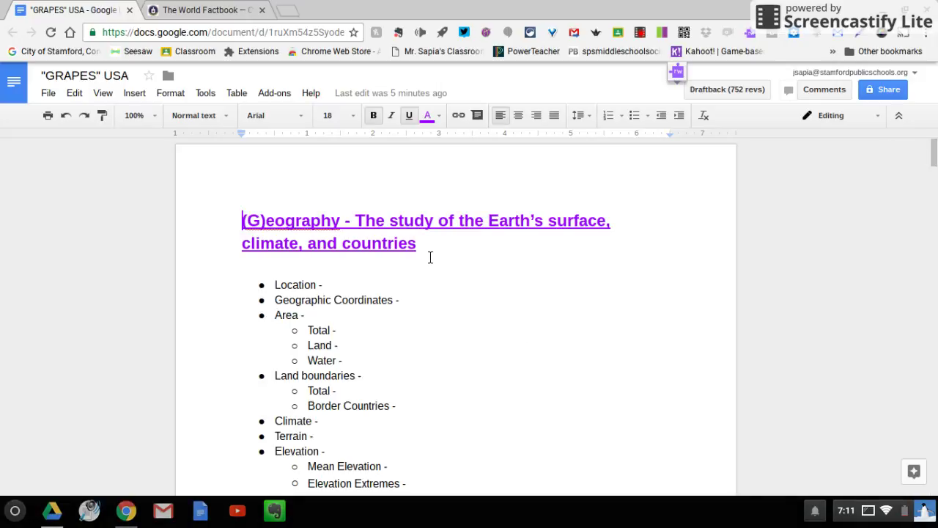
# Step: Briefly select the Geography heading, then bring up the World Factbook United States page
pyautogui.moveTo(430, 257); pyautogui.dragTo(250, 232)
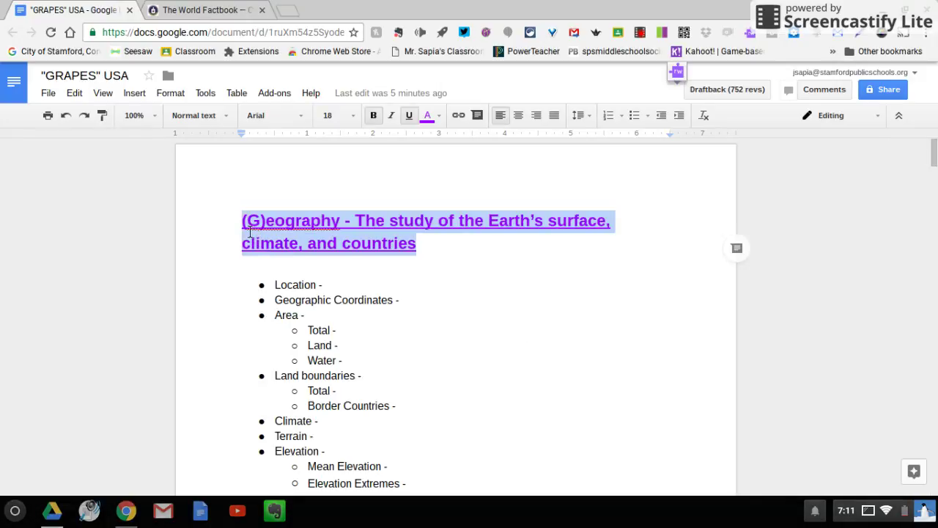
pyautogui.click(435, 251)
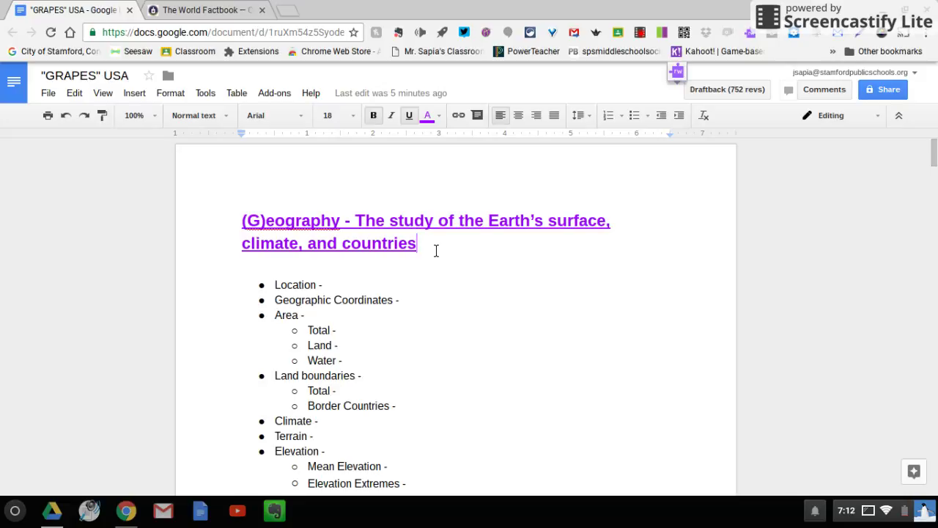
pyautogui.scroll(-1, 435, 251)
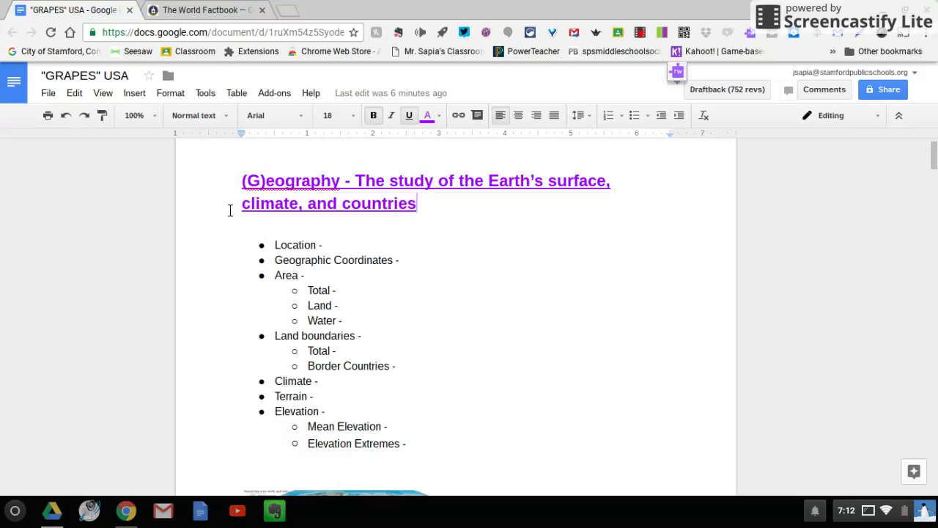
pyautogui.click(226, 9)
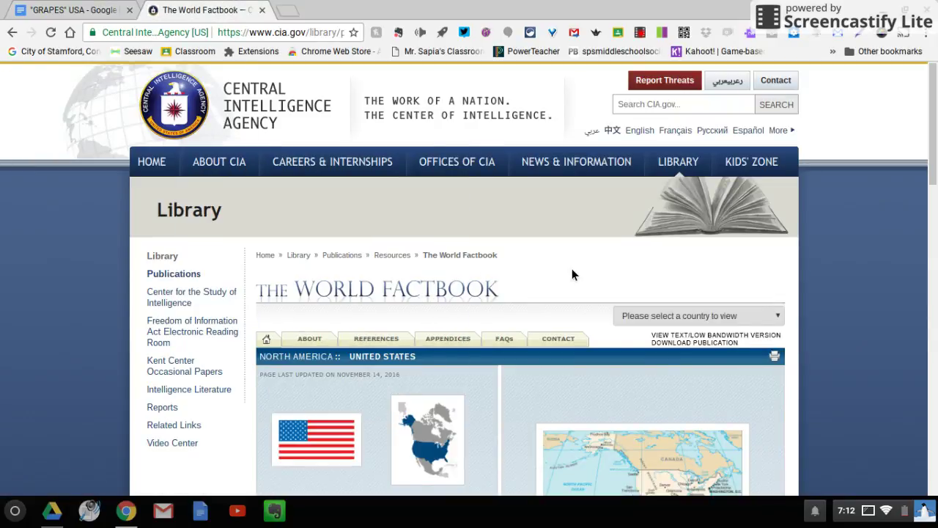
# Step: Scroll the Factbook page down to the section bars and expand the Geography section
pyautogui.scroll(-1, 572, 270)
pyautogui.scroll(1, 572, 269)
pyautogui.click(58, 9)
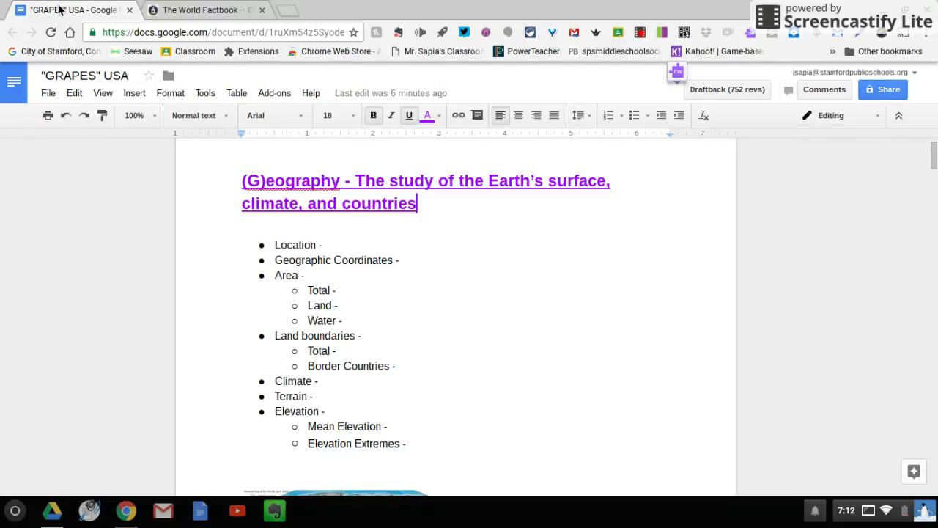
pyautogui.click(199, 13)
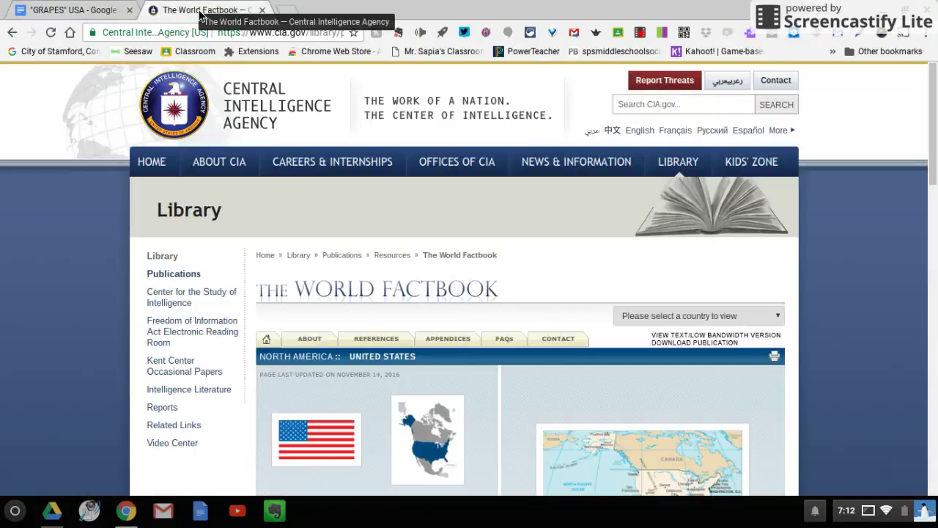
pyautogui.scroll(-5, 797, 379)
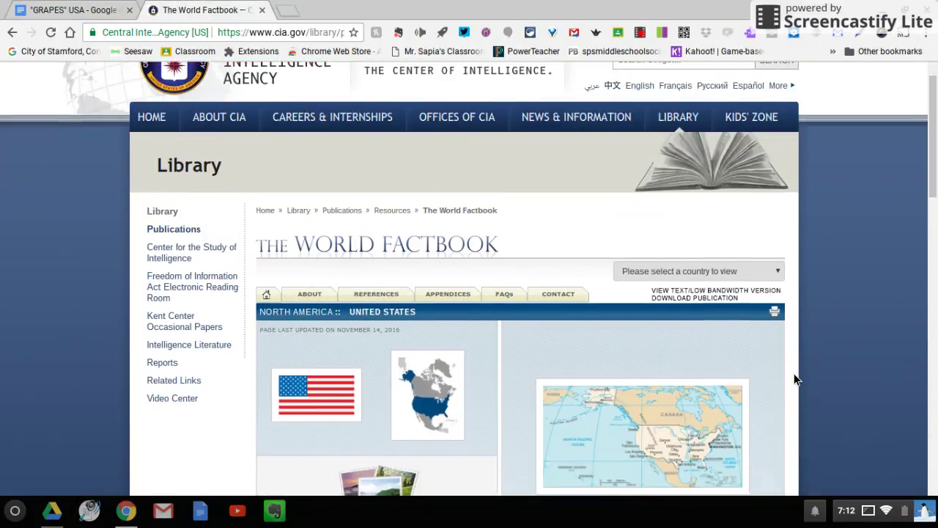
pyautogui.scroll(-1, 796, 379)
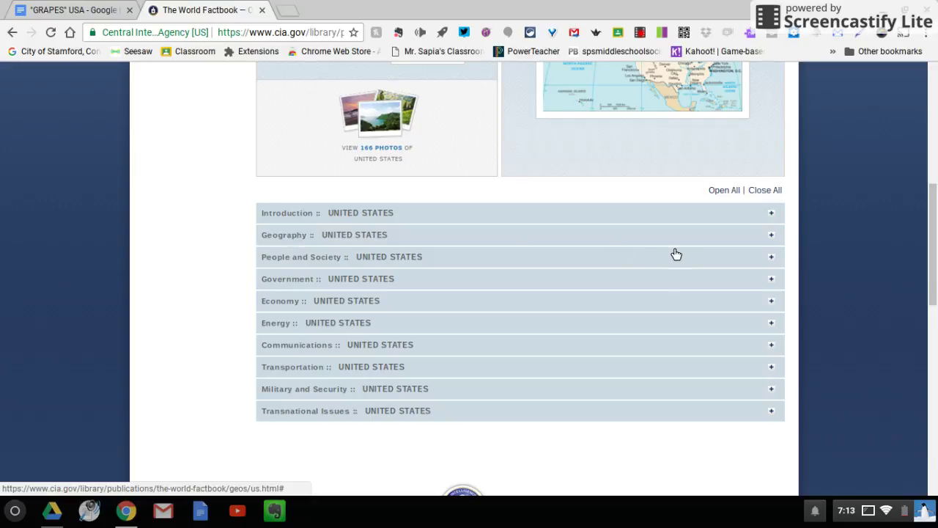
pyautogui.click(778, 243)
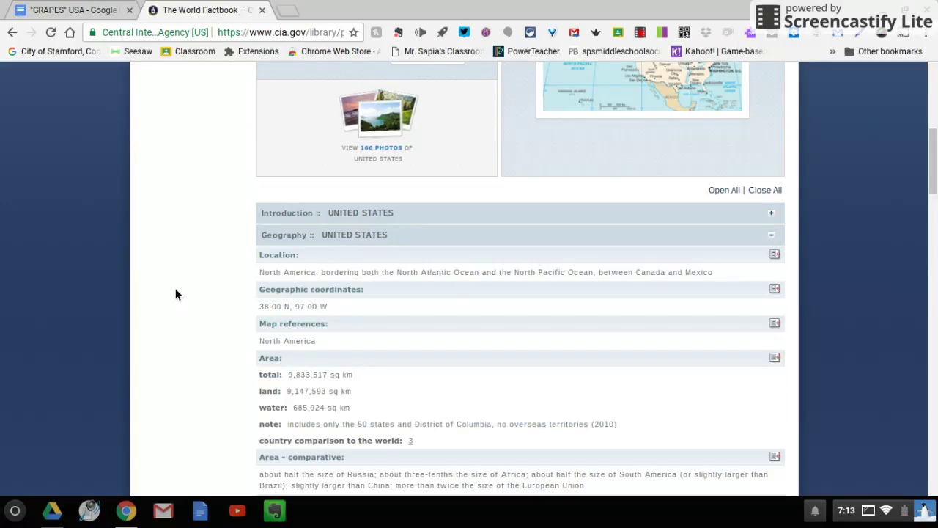
# Step: Place the cursor after 'Location -' in the document, review the Factbook location details, and return
pyautogui.scroll(-3, 175, 310)
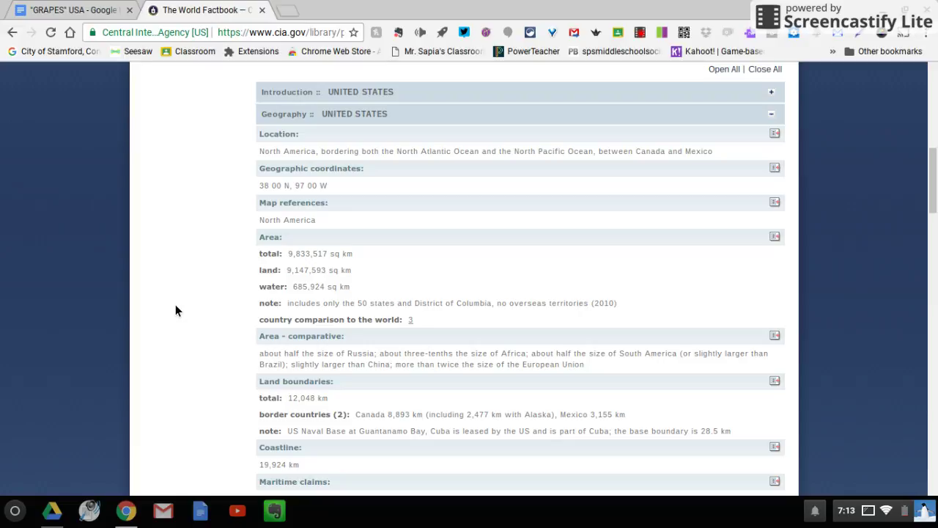
pyautogui.click(70, 8)
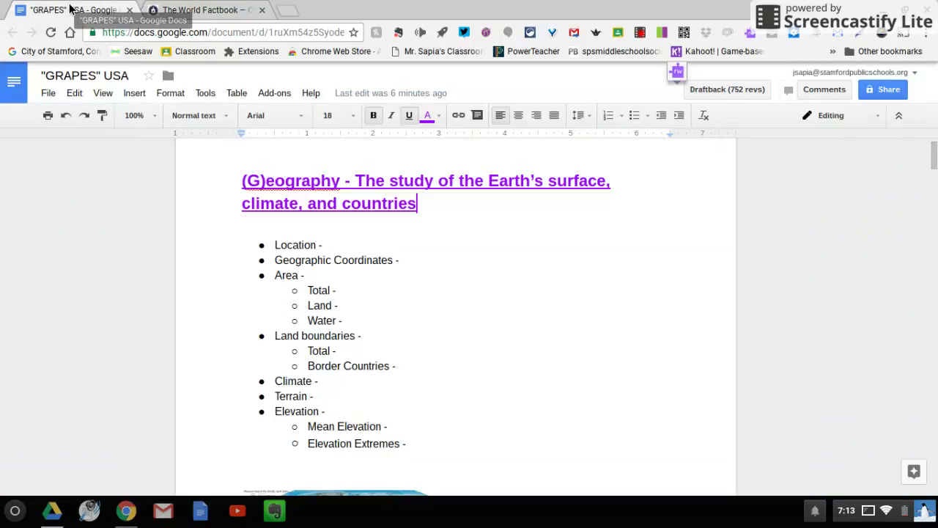
pyautogui.click(343, 254)
pyautogui.click(194, 9)
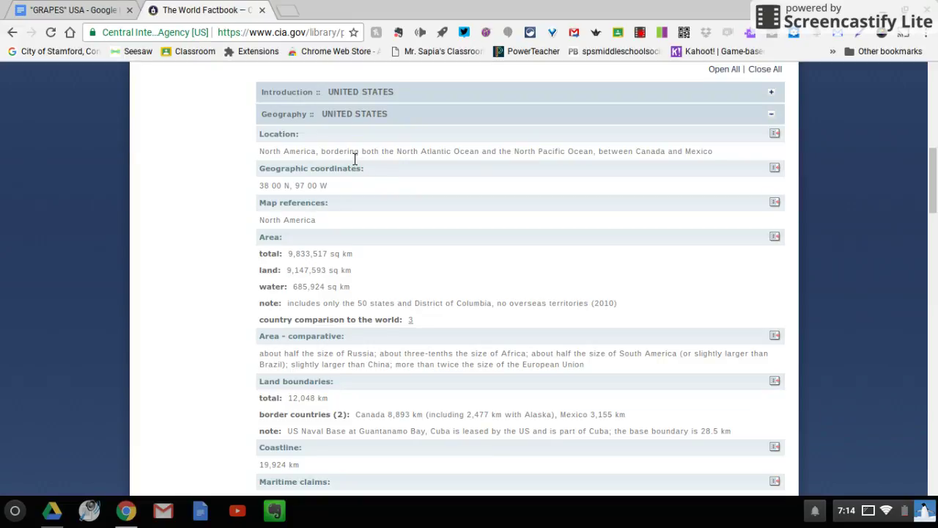
pyautogui.click(94, 7)
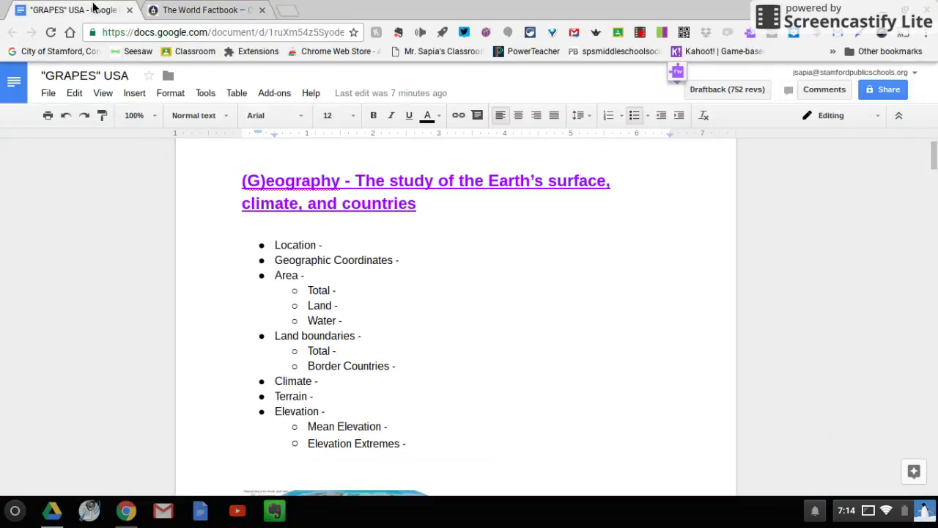
# Step: Type 'North America, bordering both the North Atlantic Ocean' after Location, copying from the Factbook
pyautogui.write('North Amer')
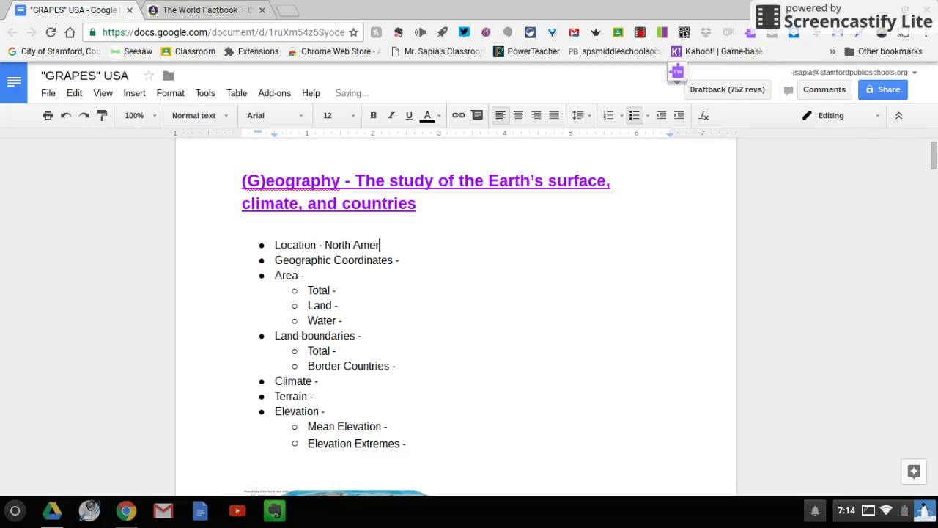
pyautogui.write('ica, bordering both the')
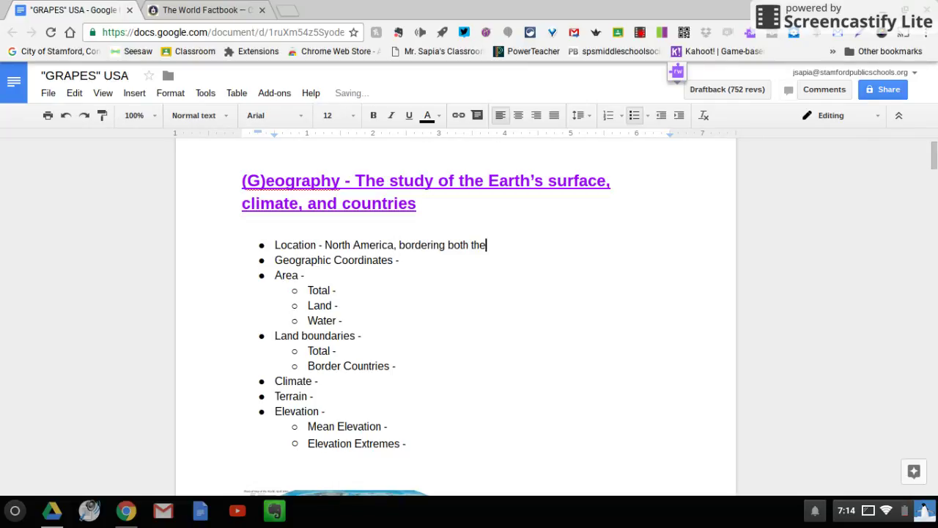
pyautogui.click(206, 10)
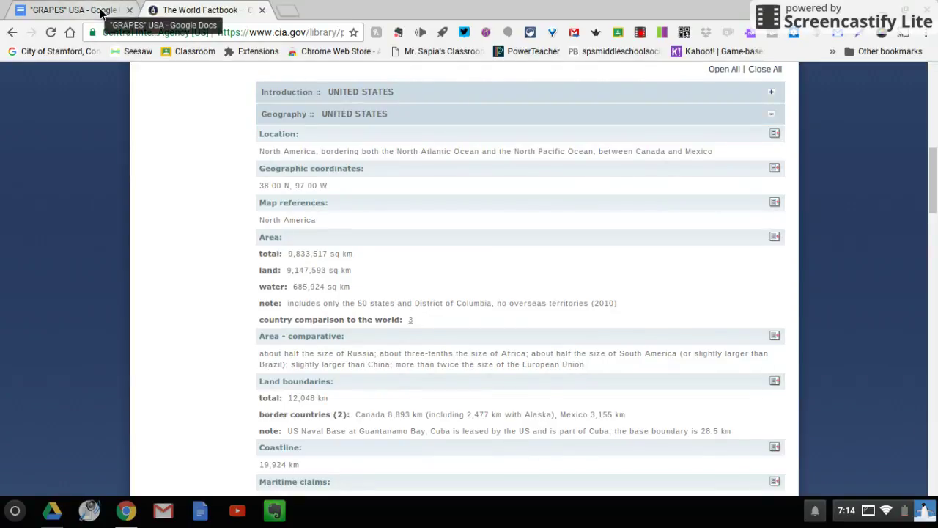
pyautogui.click(103, 10)
pyautogui.write('North Atlan')
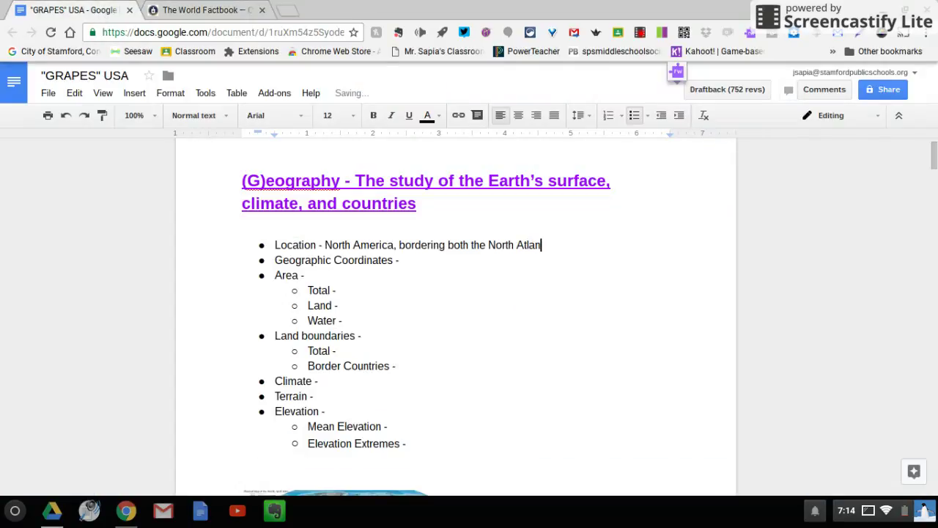
pyautogui.write('tic Ocean')
pyautogui.click(155, 9)
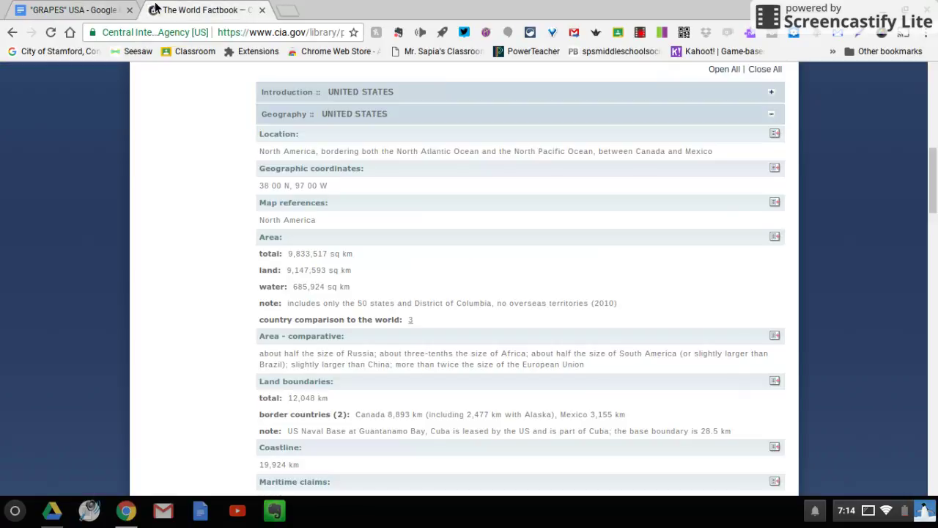
pyautogui.click(108, 10)
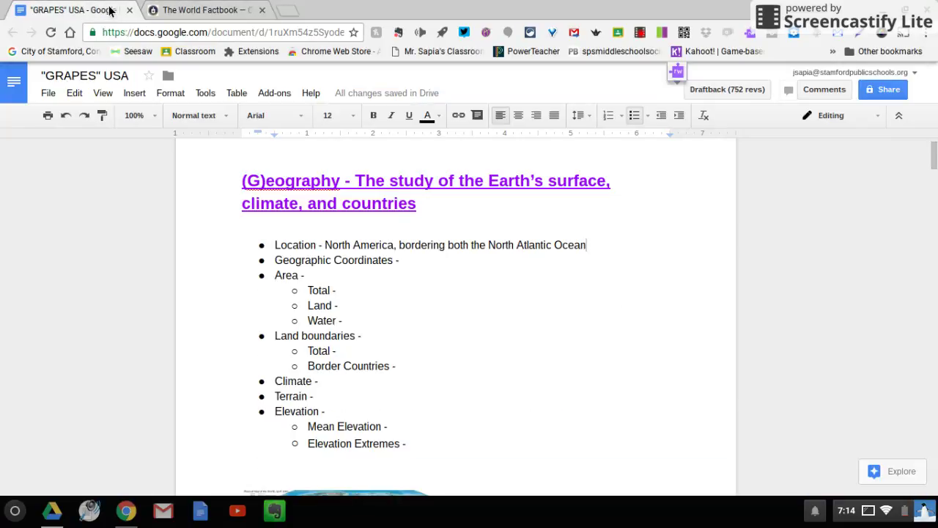
# Step: Finish the sentence with 'and the North Pacific Ocean, between Canada and Mexico.' fixing a typo
pyautogui.write('and the North Pa')
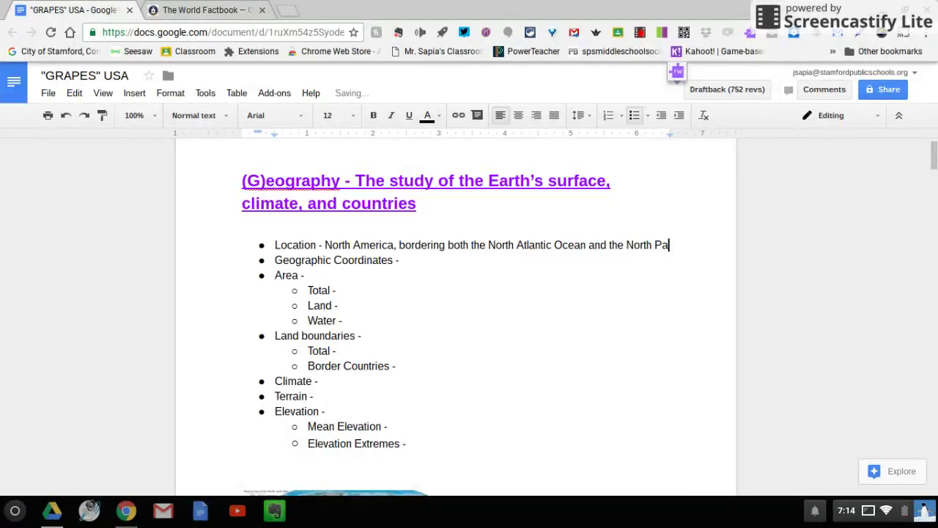
pyautogui.write('cific Ocean')
pyautogui.click(202, 9)
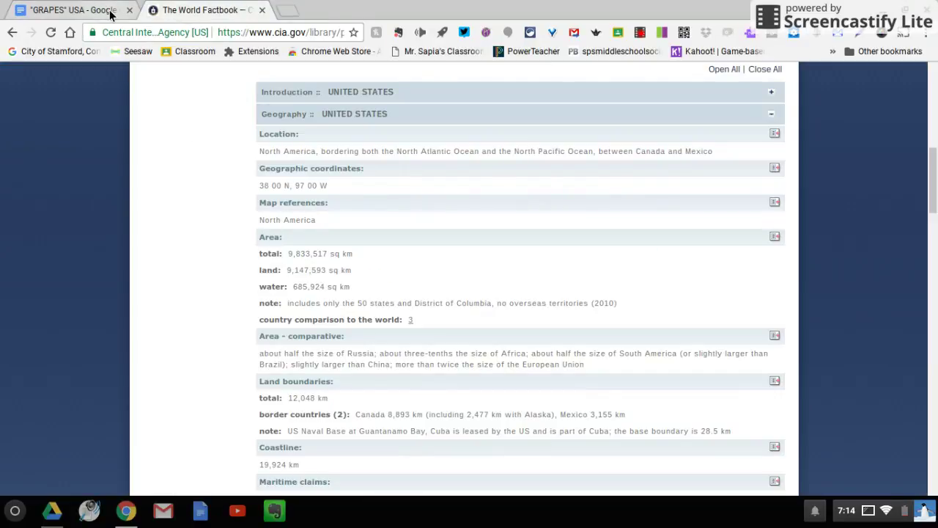
pyautogui.click(110, 10)
pyautogui.write(',')
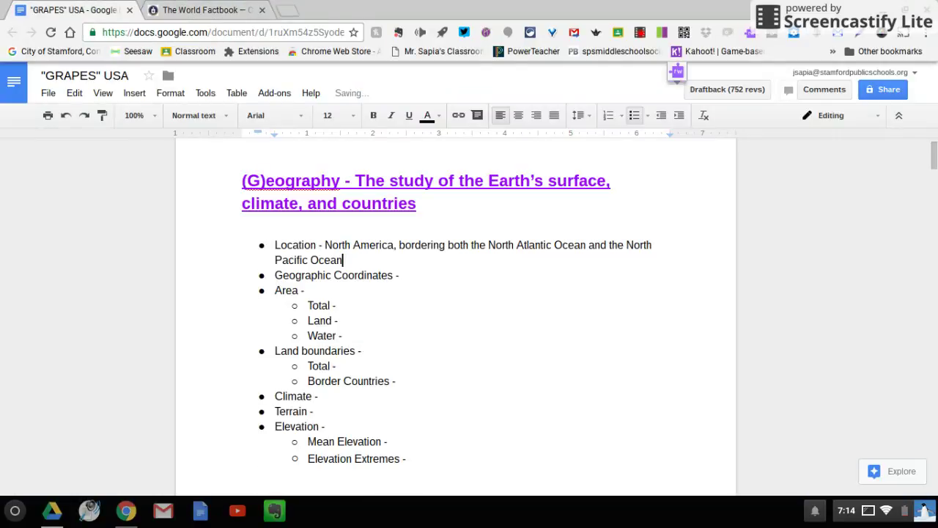
pyautogui.write(' bwe')
pyautogui.press('BackSpace')
pyautogui.press('BackSpace')
pyautogui.write('etween Canada and M')
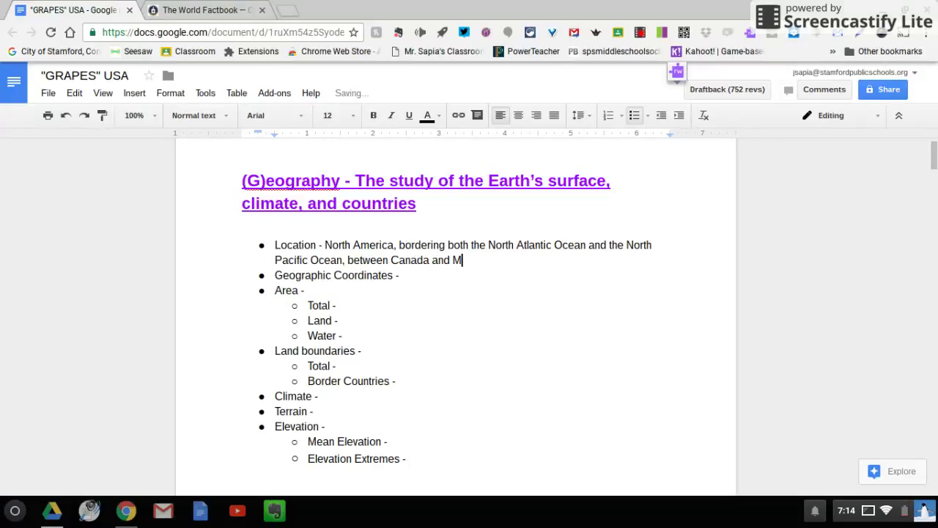
pyautogui.write('exico.')
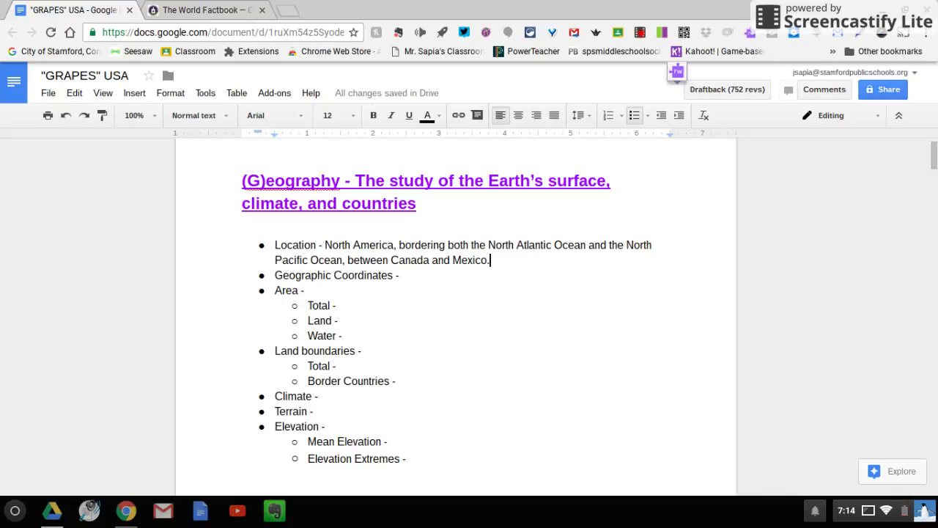
pyautogui.doubleClick(290, 251)
# Step: Toggle underline on the word Location with Ctrl+U, checking its formatting after each change
pyautogui.hotkey('ctrl', 'u')
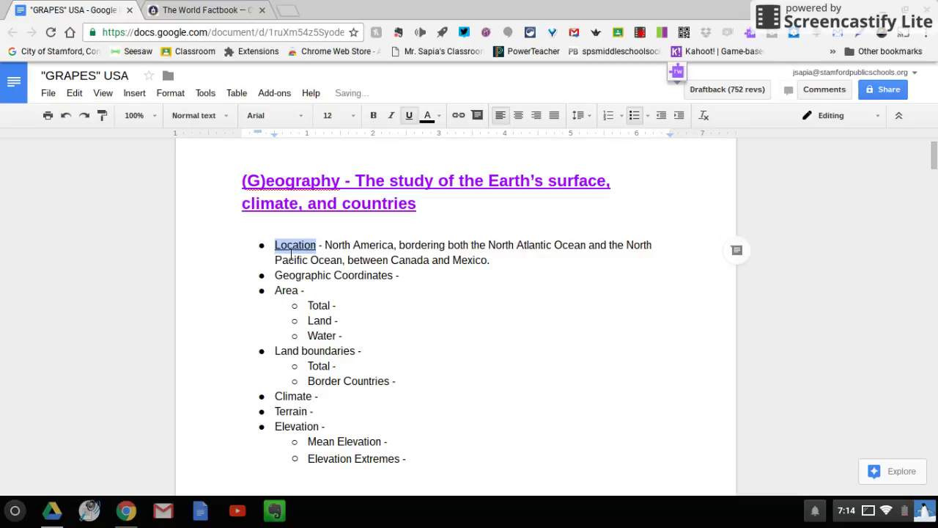
pyautogui.click(503, 271)
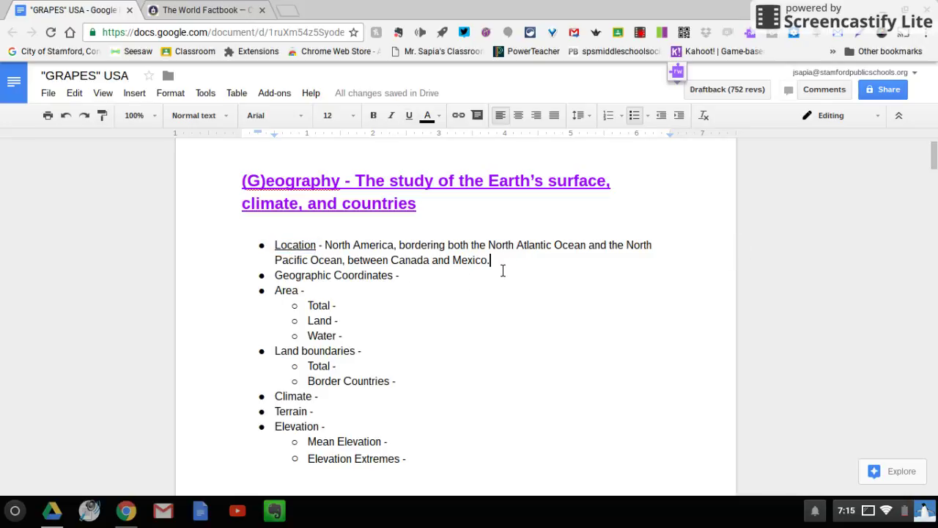
pyautogui.doubleClick(306, 251)
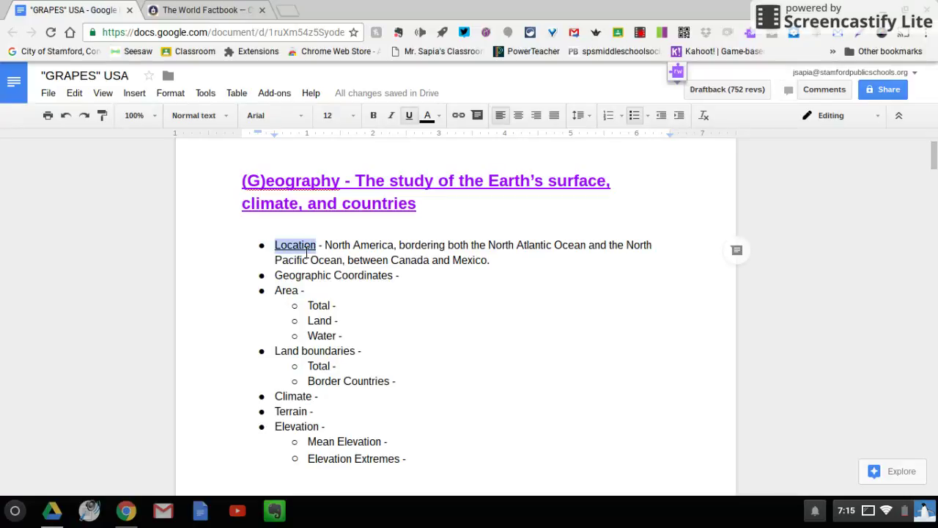
pyautogui.hotkey('ctrl', 'u')
pyautogui.hotkey('ctrl', 'u')
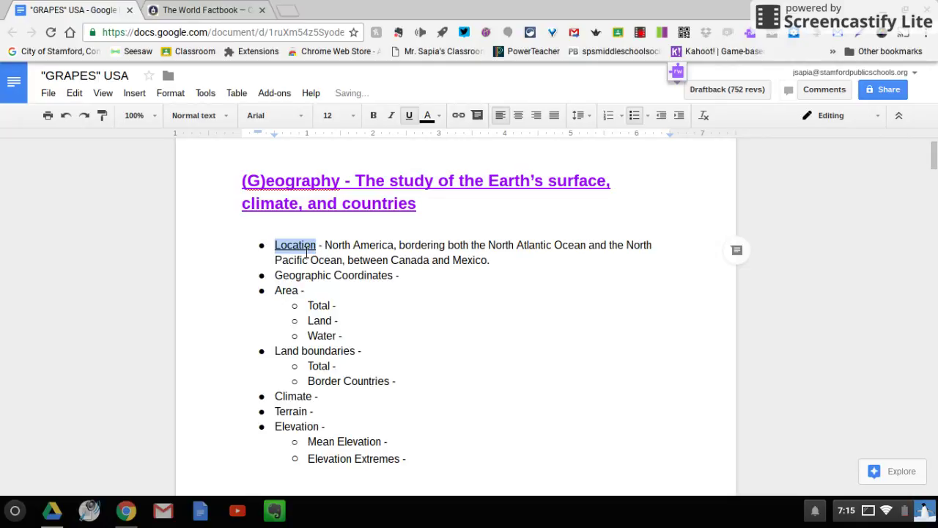
pyautogui.click(513, 266)
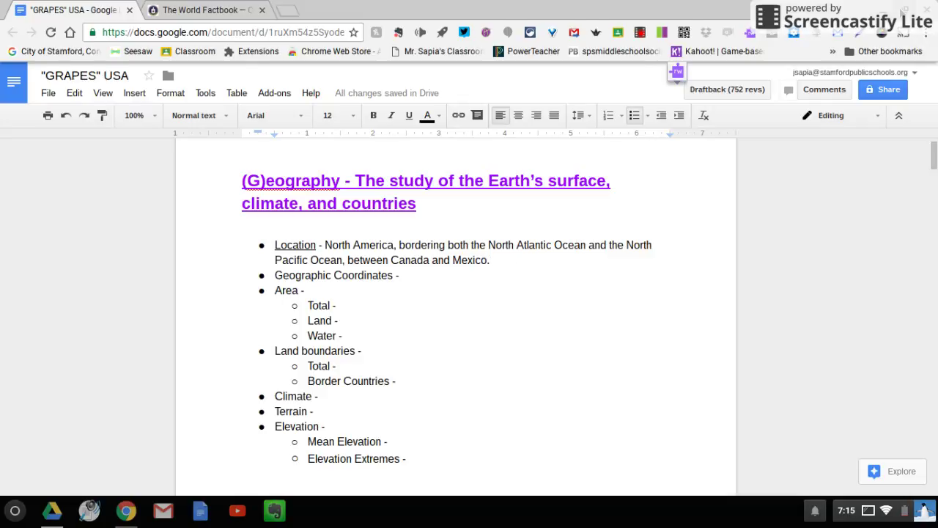
pyautogui.click(905, 9)
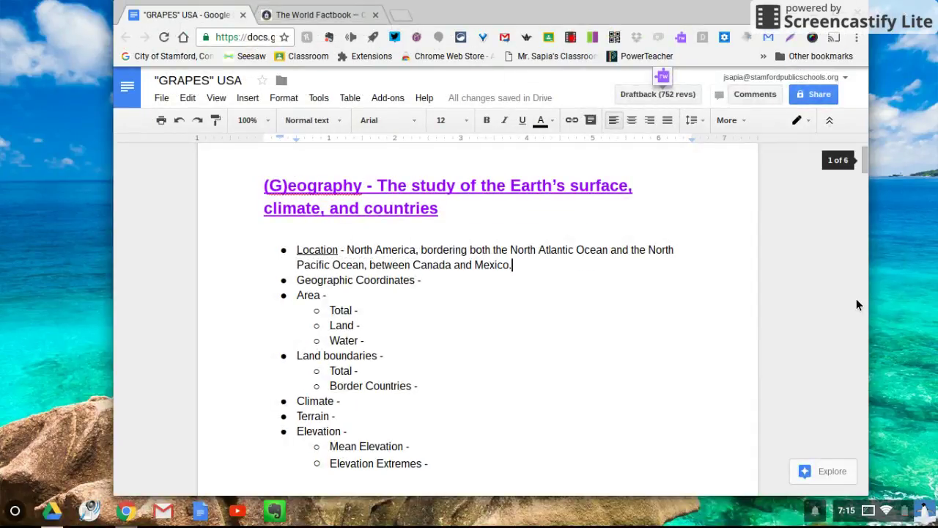
# Step: Pull the World Factbook tab into its own window and arrange both windows side by side
pyautogui.moveTo(872, 310); pyautogui.dragTo(711, 324)
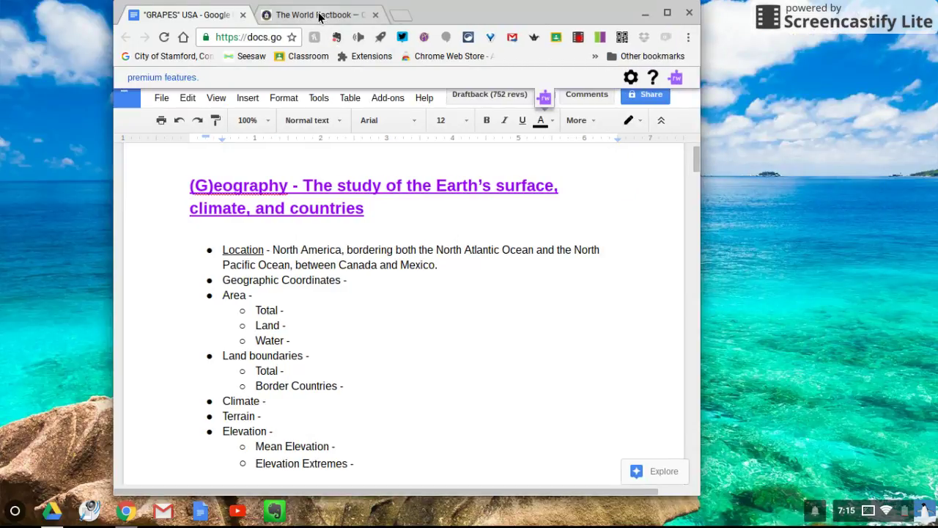
pyautogui.moveTo(315, 14); pyautogui.dragTo(798, 78)
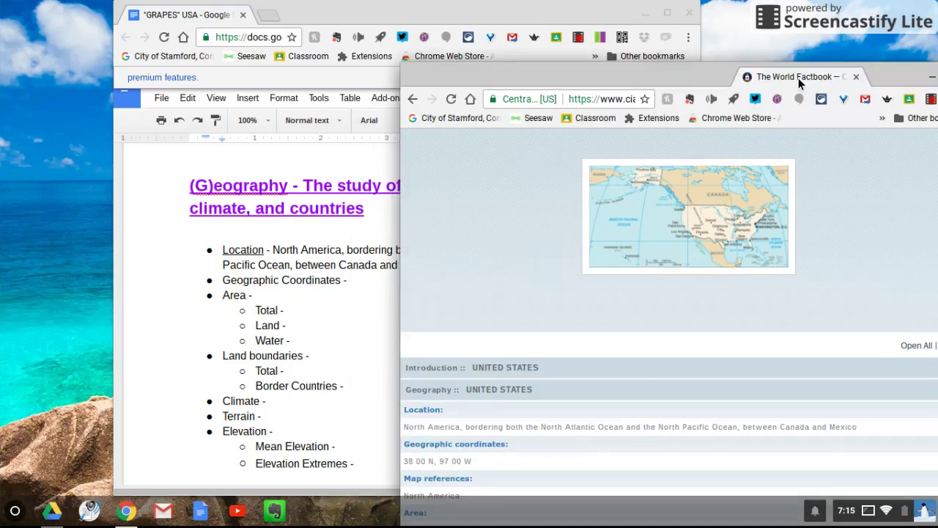
pyautogui.moveTo(382, 17); pyautogui.dragTo(295, 17)
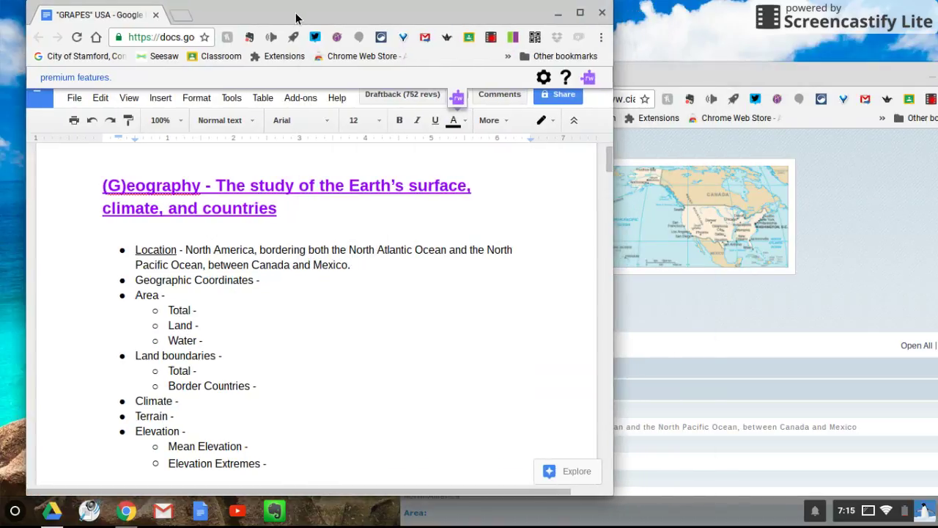
pyautogui.moveTo(635, 77); pyautogui.dragTo(629, 61)
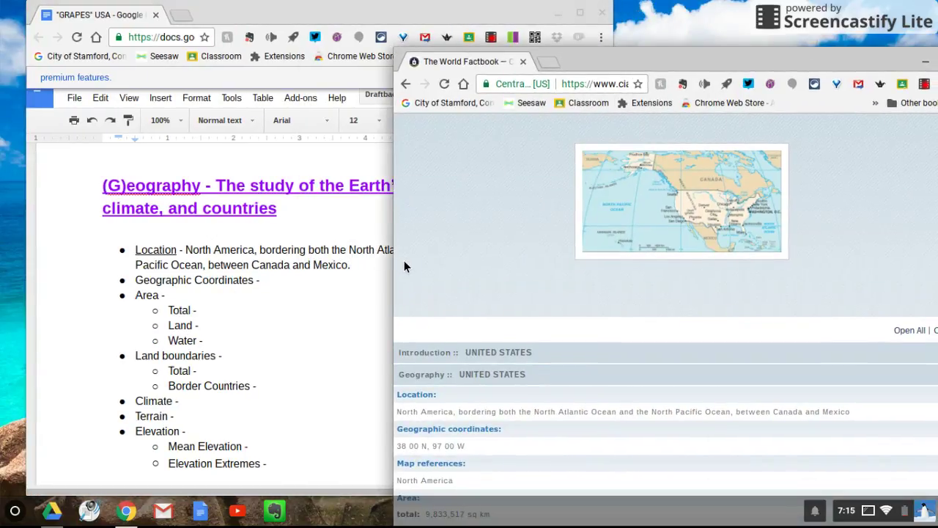
pyautogui.moveTo(400, 271); pyautogui.dragTo(549, 254)
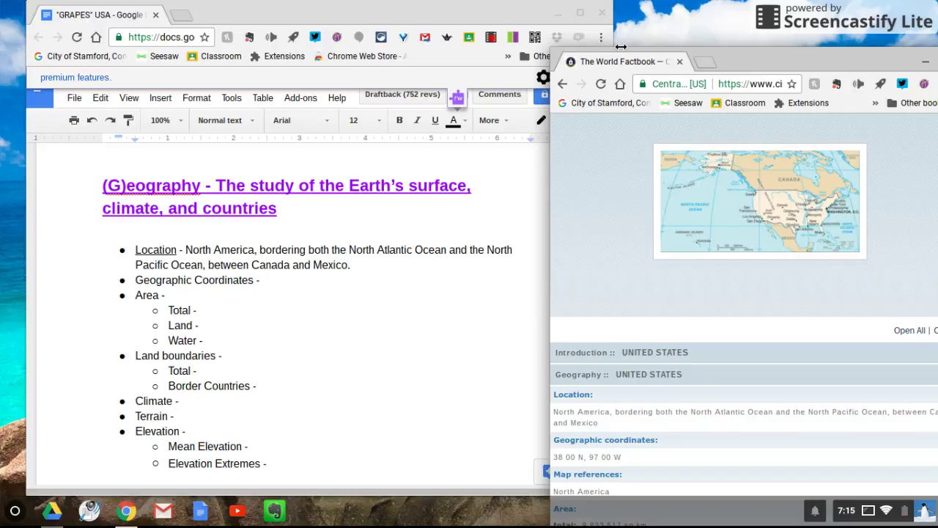
pyautogui.moveTo(410, 21); pyautogui.dragTo(299, 17)
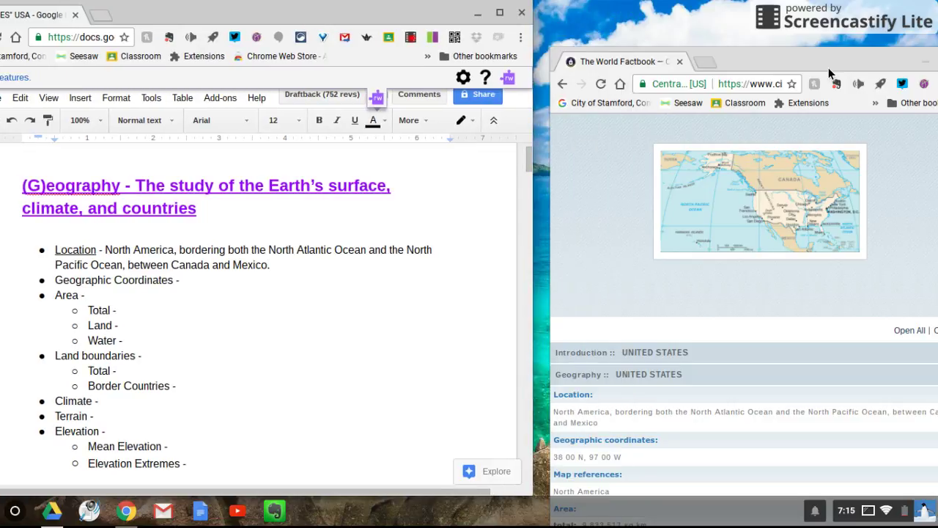
# Step: Move the Factbook window up beside the document and open the system status menu
pyautogui.moveTo(828, 67); pyautogui.dragTo(781, 31)
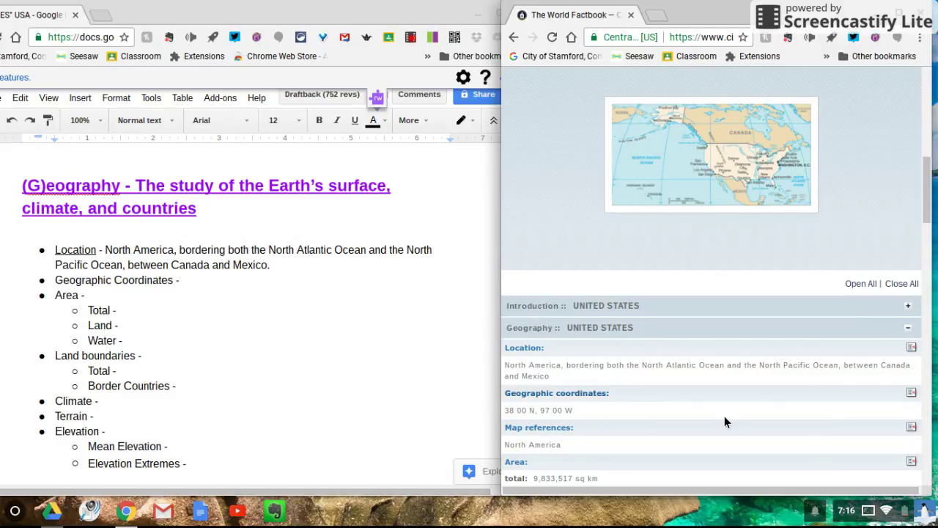
pyautogui.click(921, 512)
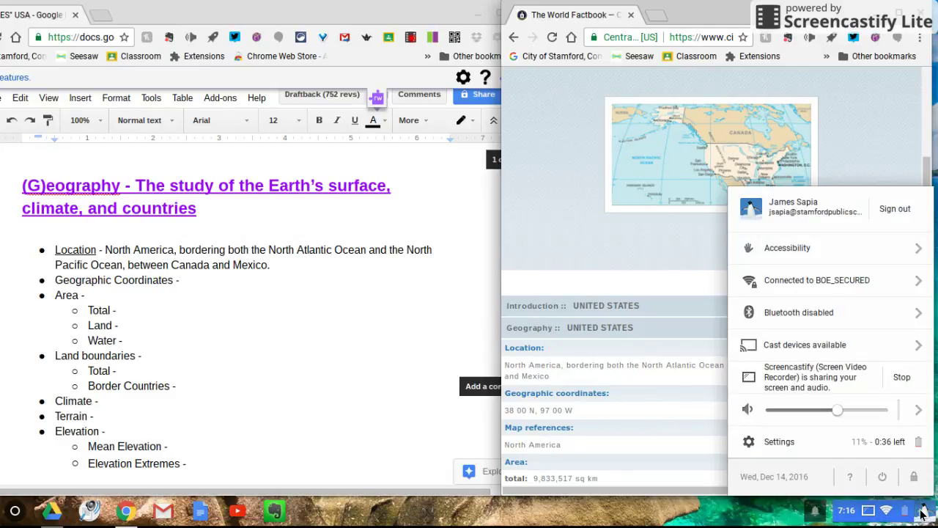